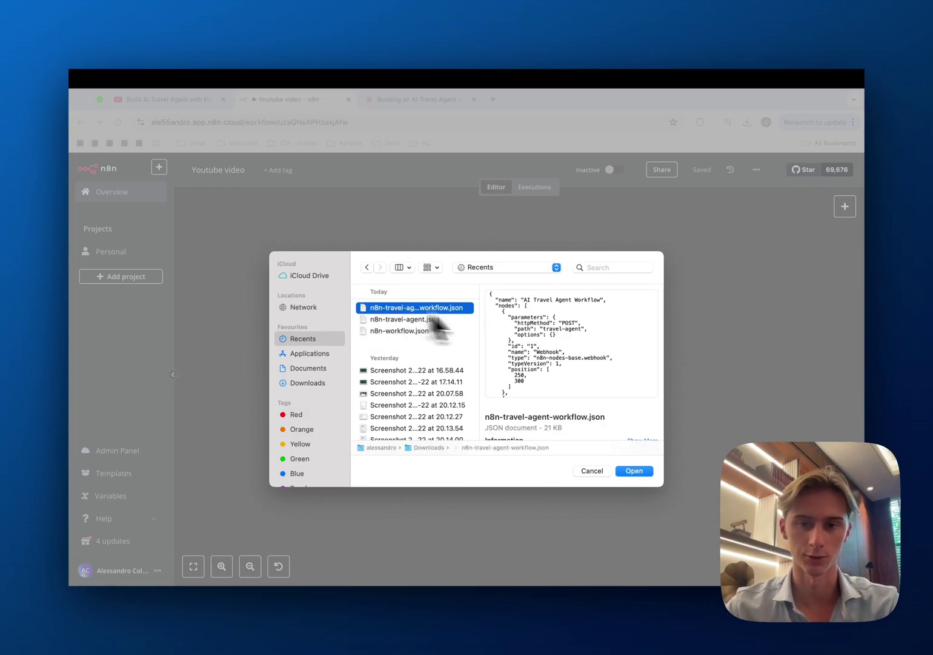
Import n8n-travel-agent-workflow.json from the Open dialog onto the Youtube video canvas
scroll(572, 382, "down", 2)
key("Return")
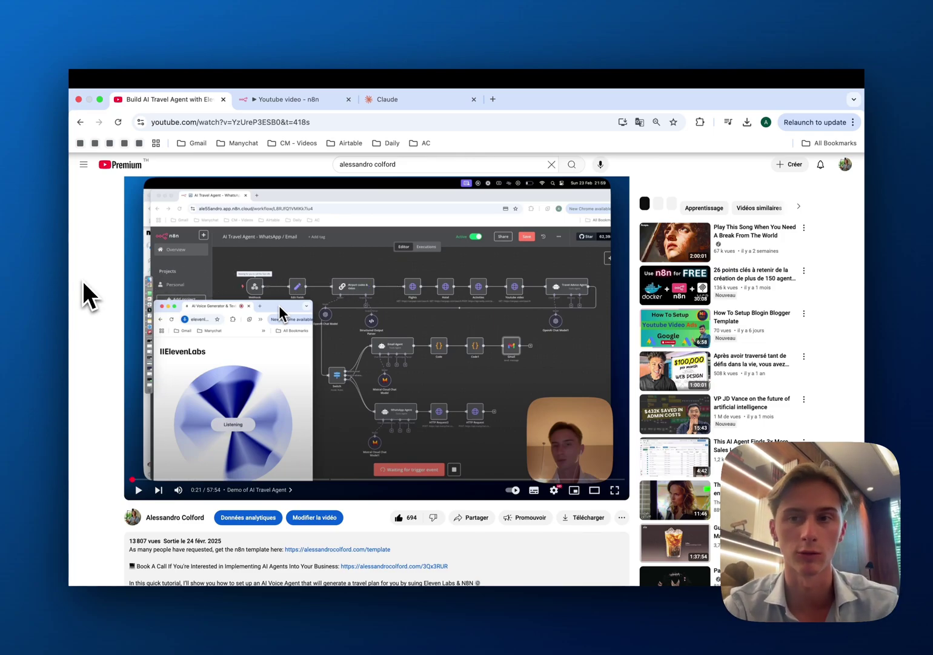
Show the transcript of the AI Travel Agent tutorial video
scroll(389, 612, "down", 2)
scroll(455, 496, "up", 3)
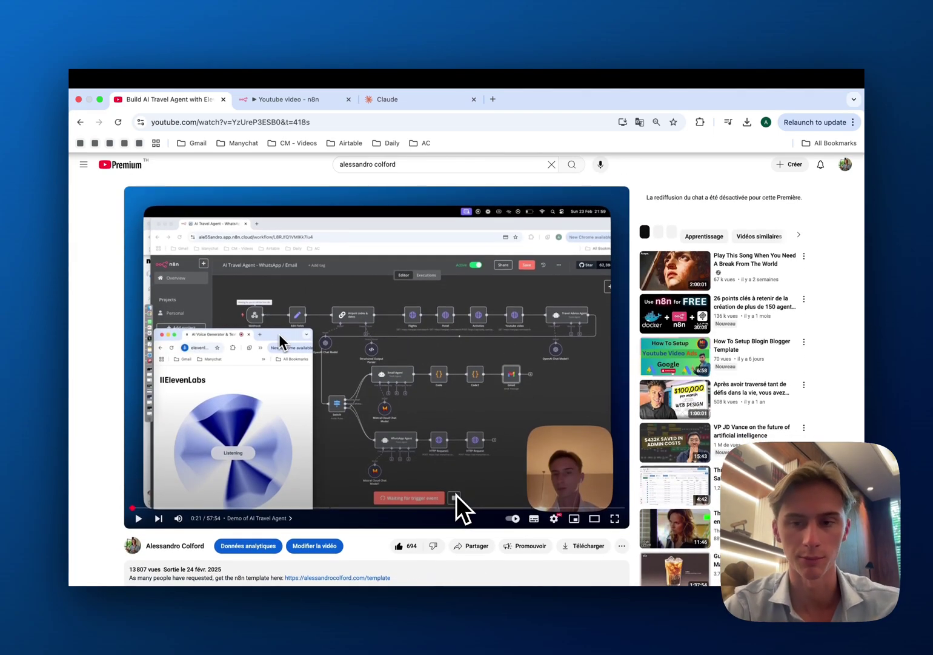
scroll(456, 495, "down", 8)
scroll(457, 494, "down", 5)
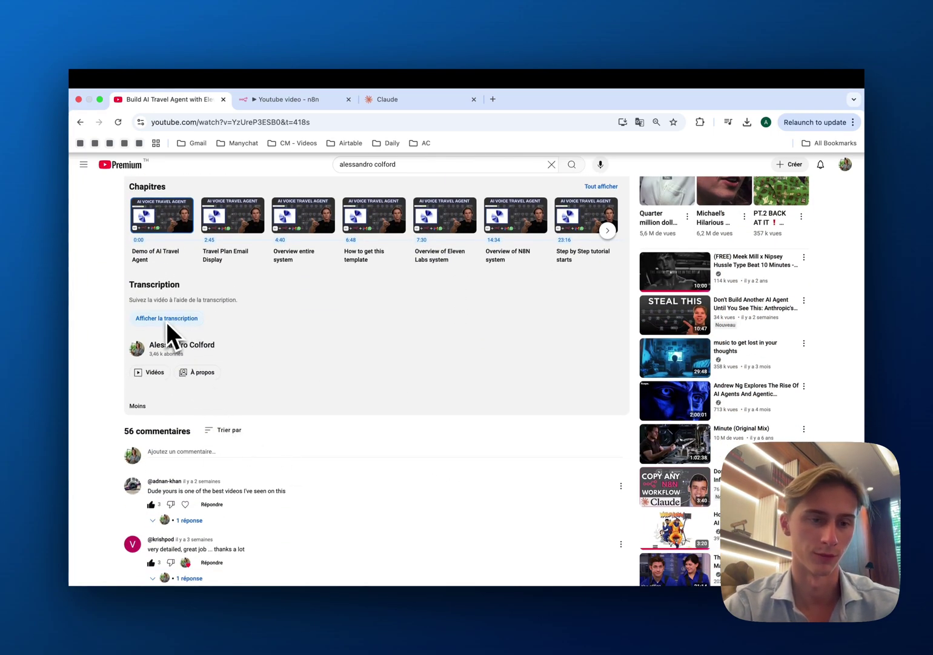
left_click(182, 320)
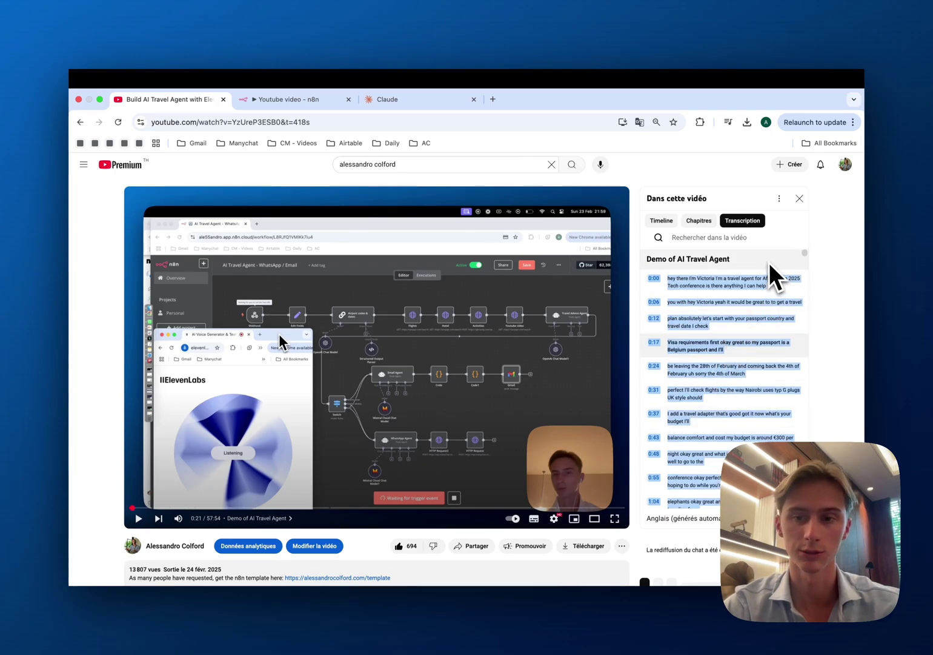
Select all the transcript lines and move to Claude's new-chat page
left_click(641, 262)
left_click_drag(645, 272, 712, 515)
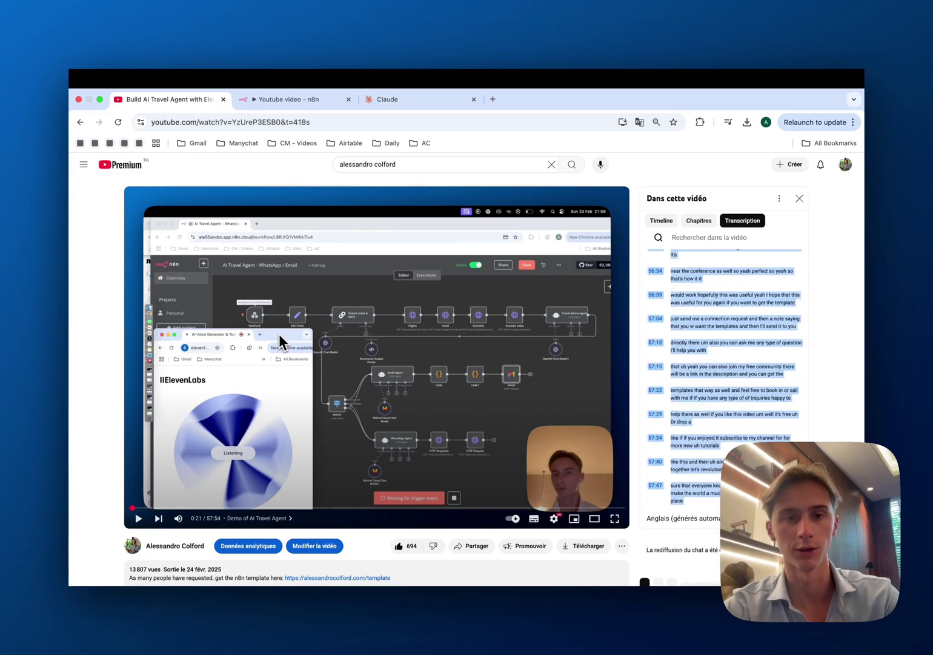
left_click(397, 101)
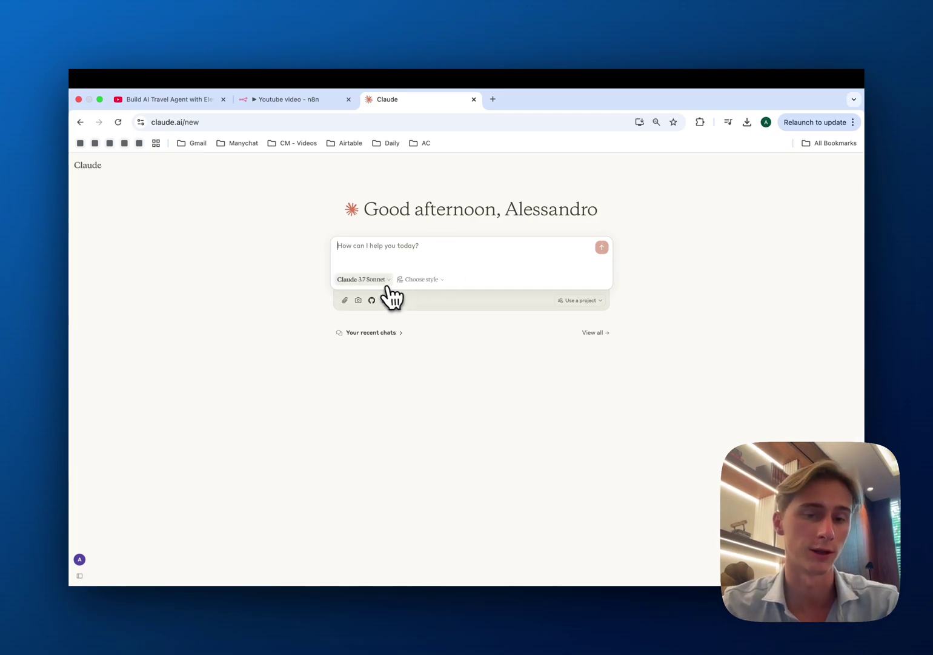
Turn on Extended thinking in Claude's model menu
left_click(379, 280)
left_click(391, 387)
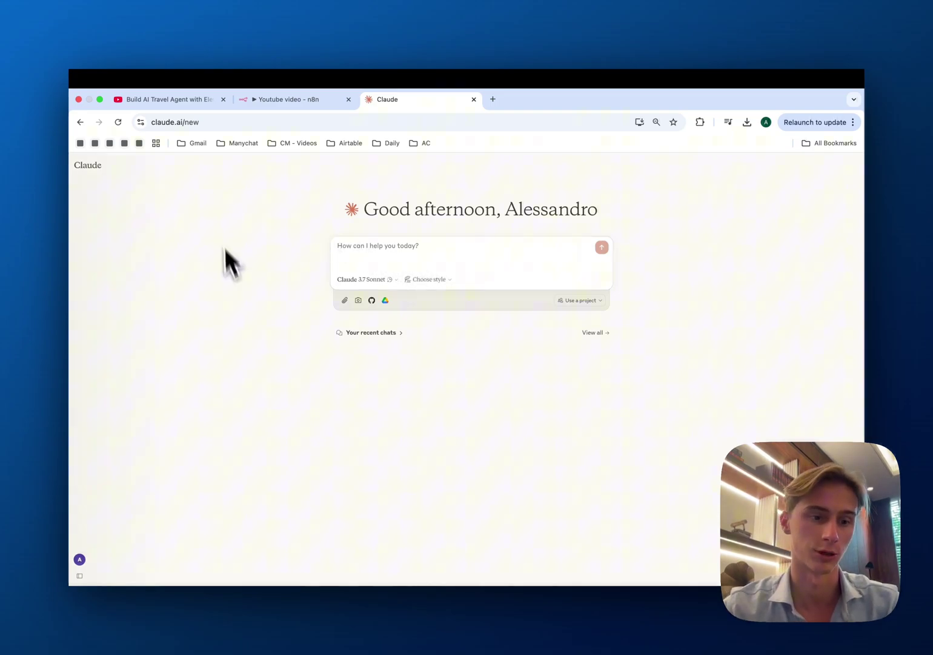
left_click(316, 102)
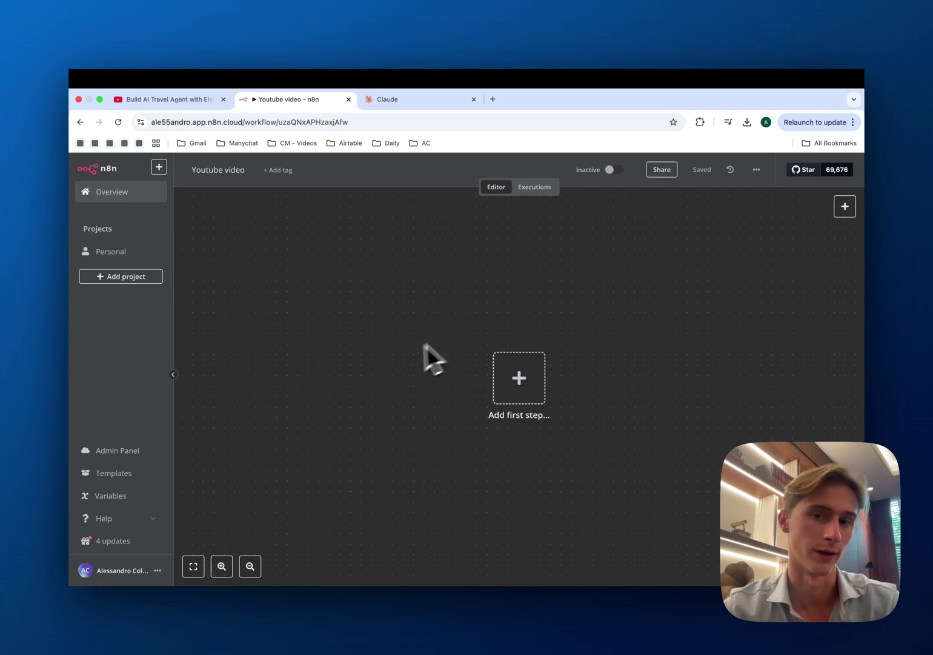
scroll(430, 342, "down", 2)
left_click(423, 99)
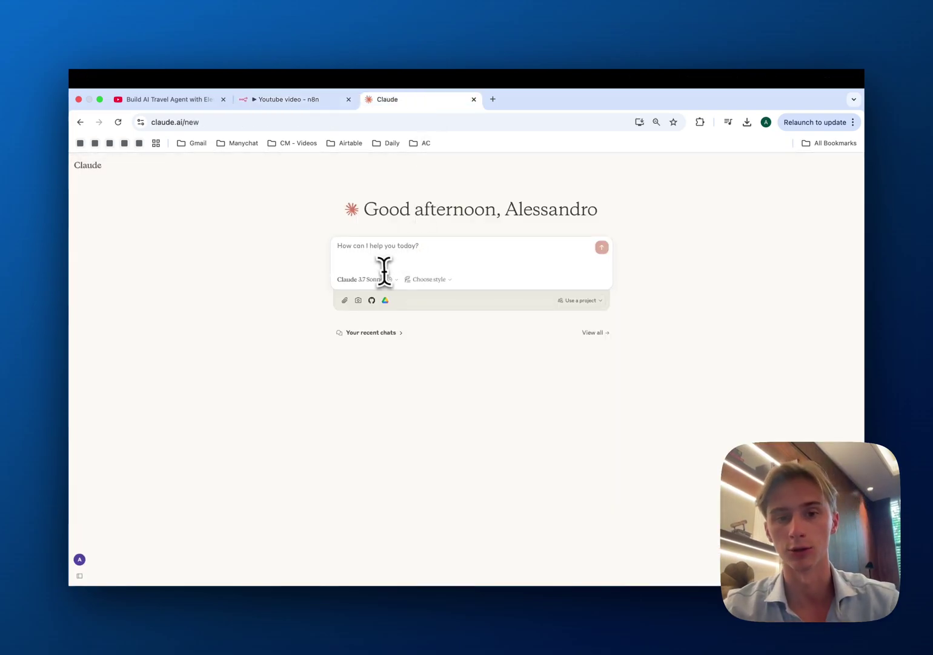
Request an n8n JSON file recreating exactly the transcript's nodes, pasting the transcript in
type("Hey claude, please create a n8n json file based on this transcript")
type("e")
key("BackSpace")
key("BackSpace")
key("BackSpace")
type("ll")
type(" need to cre")
type("ate exact")
type("ly the different nodes")
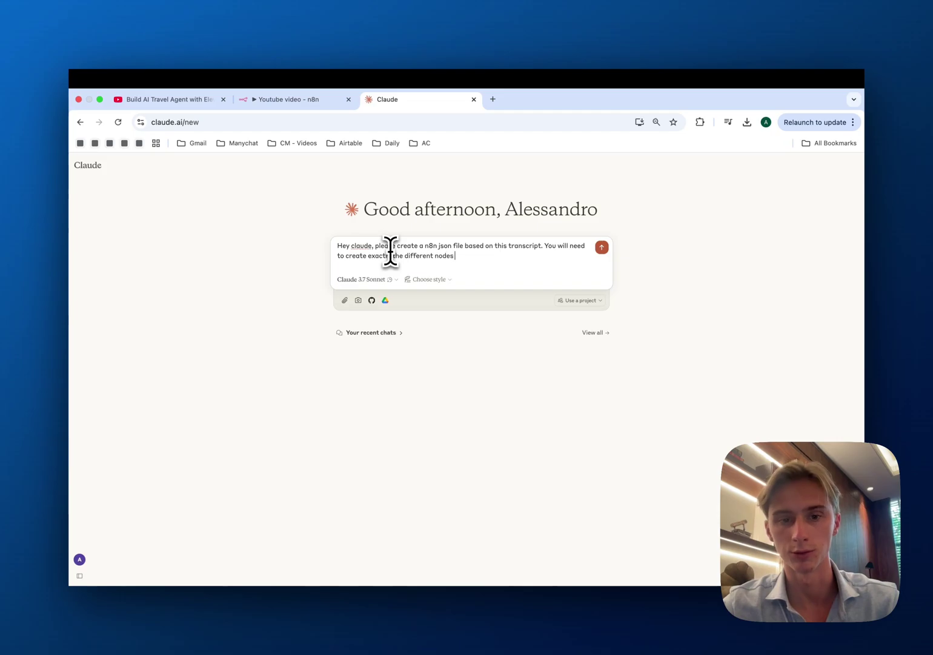
type(" from the transcript:")
key("super+v")
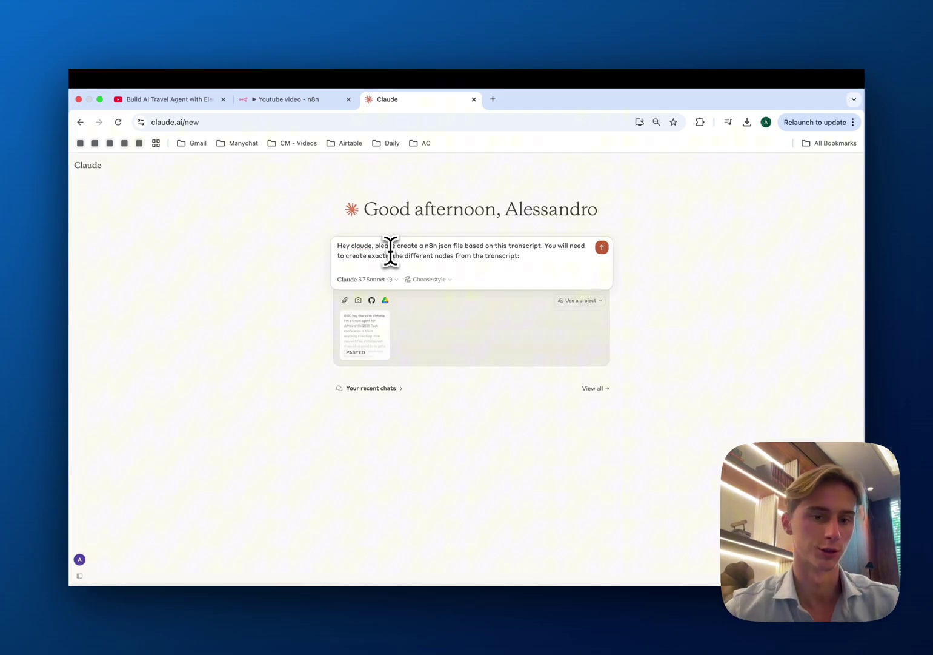
Send the request and let Claude generate the AI Travel Agent n8n Workflow JSON
left_click(602, 247)
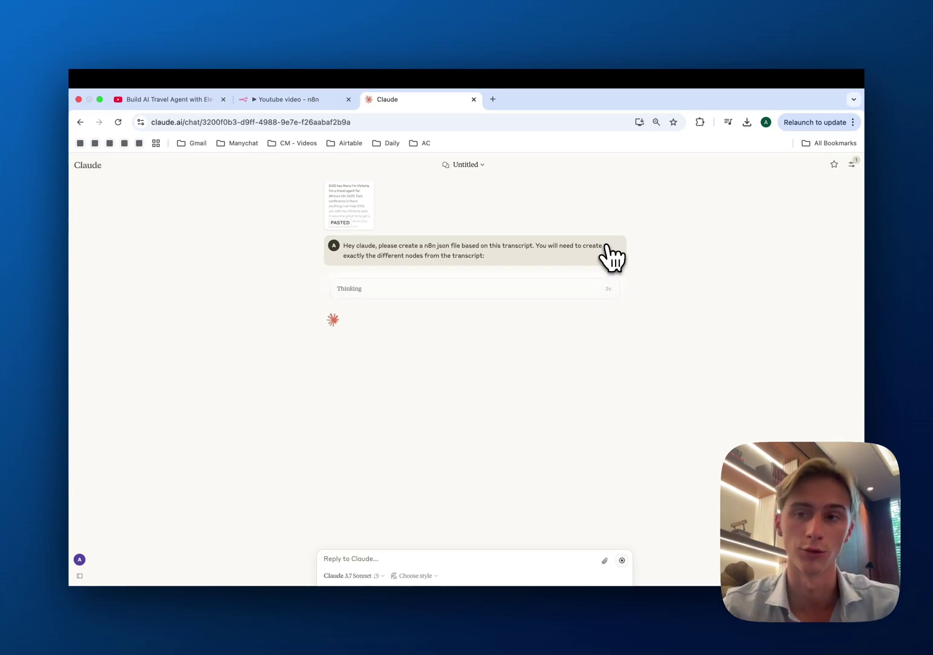
left_click(331, 104)
scroll(442, 346, "right", 3)
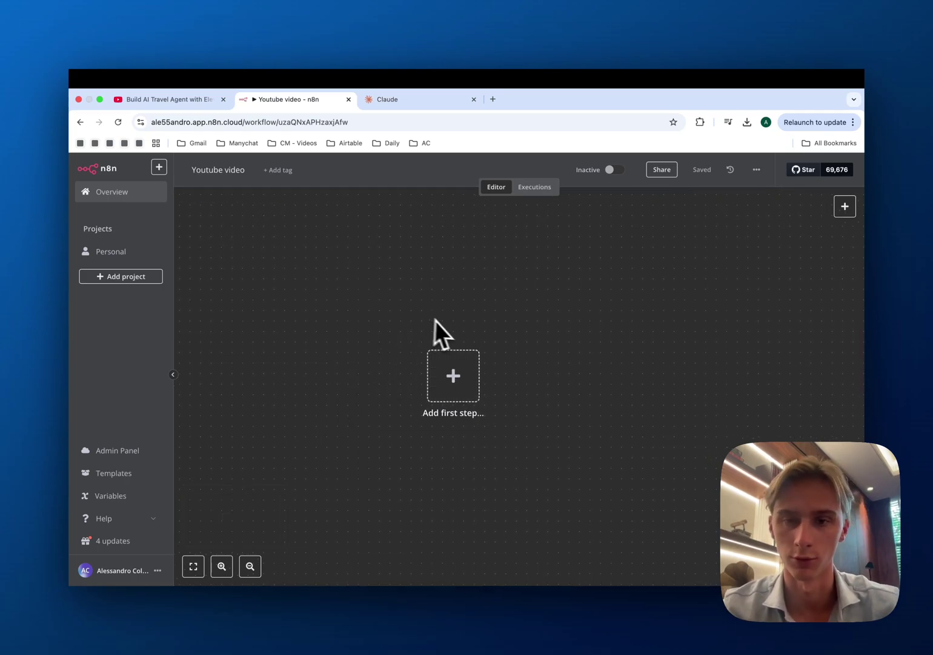
left_click(388, 99)
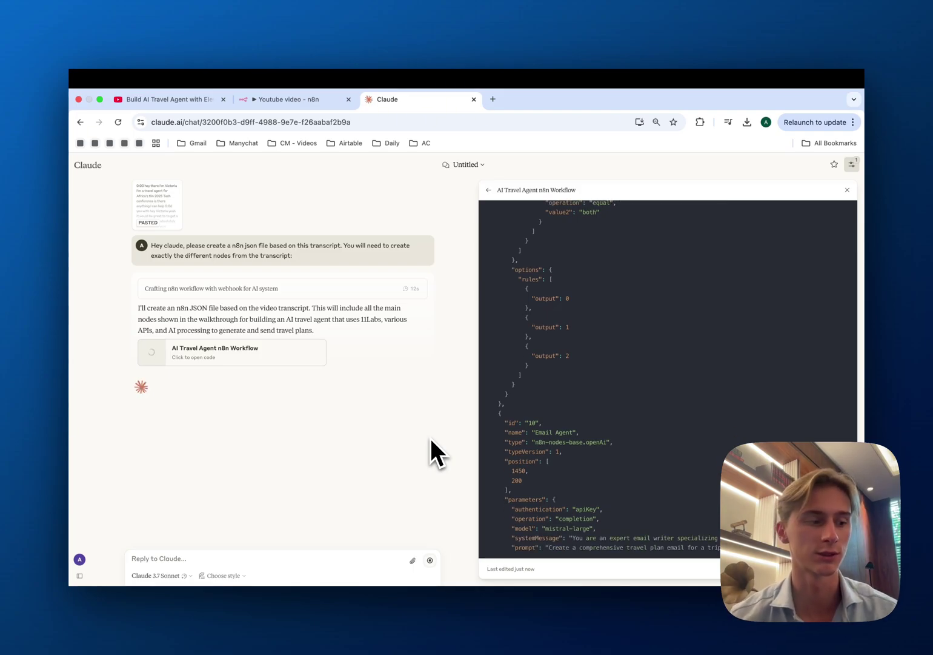
scroll(585, 397, "up", 10)
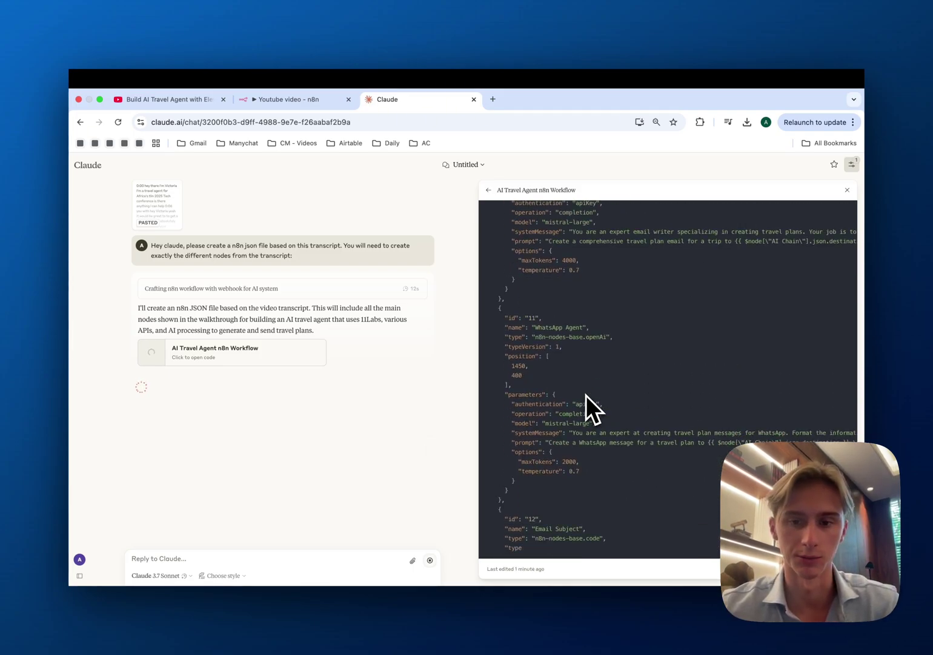
scroll(586, 395, "up", 10)
left_click(296, 102)
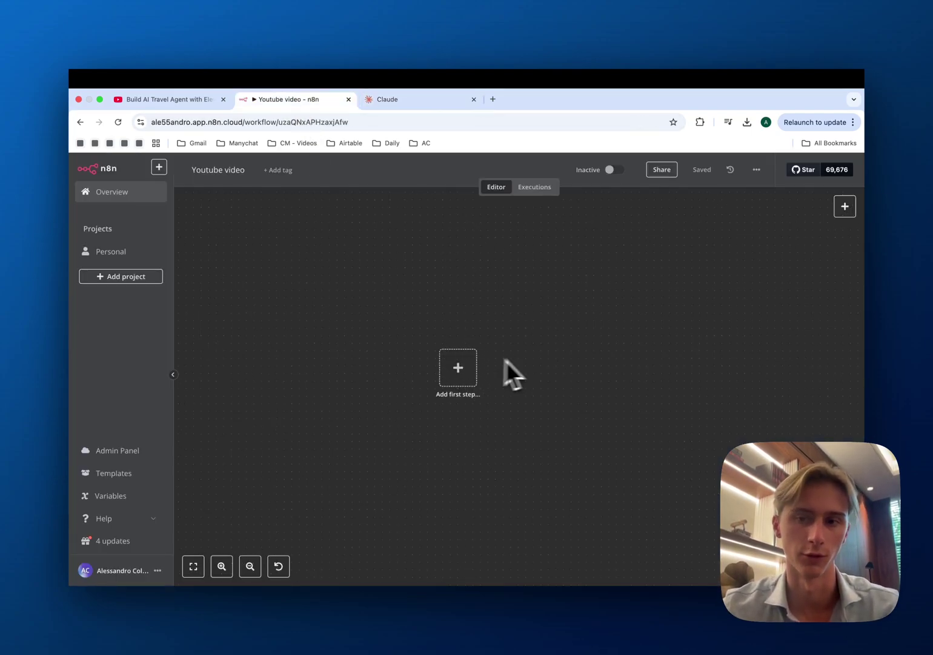
left_click(410, 100)
scroll(576, 397, "down", 5)
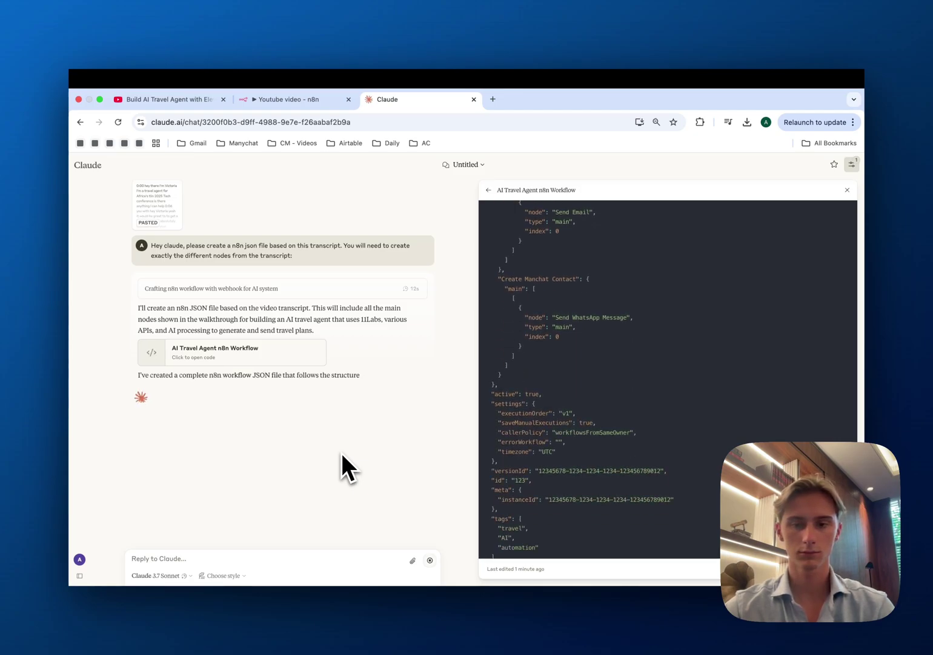
scroll(605, 414, "down", 1)
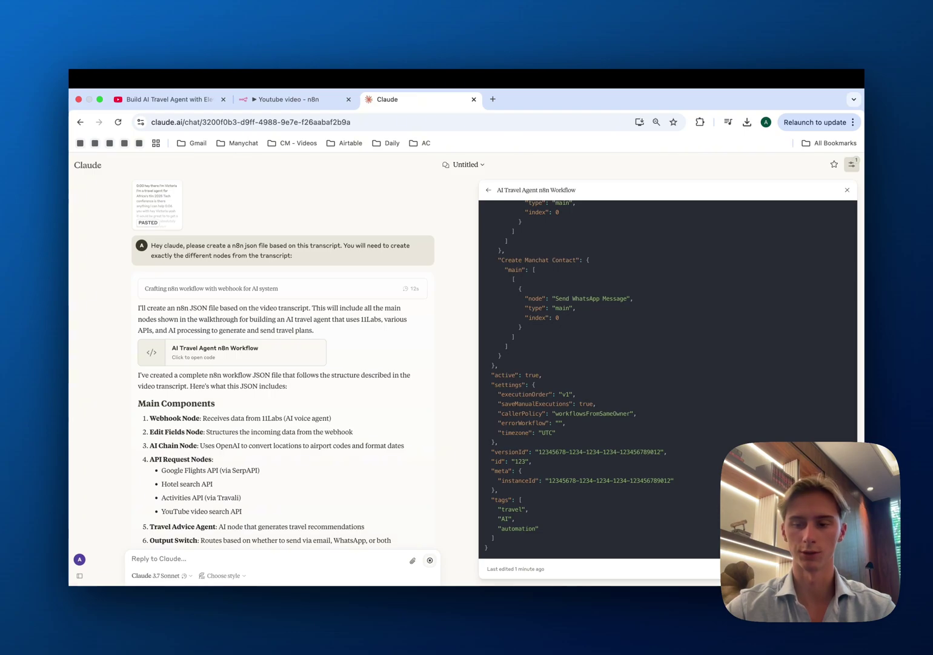
Import n8n-travel-agent-workflow.json into the empty workflow using Import from File
key("ctrl+shift+Tab")
left_click(756, 170)
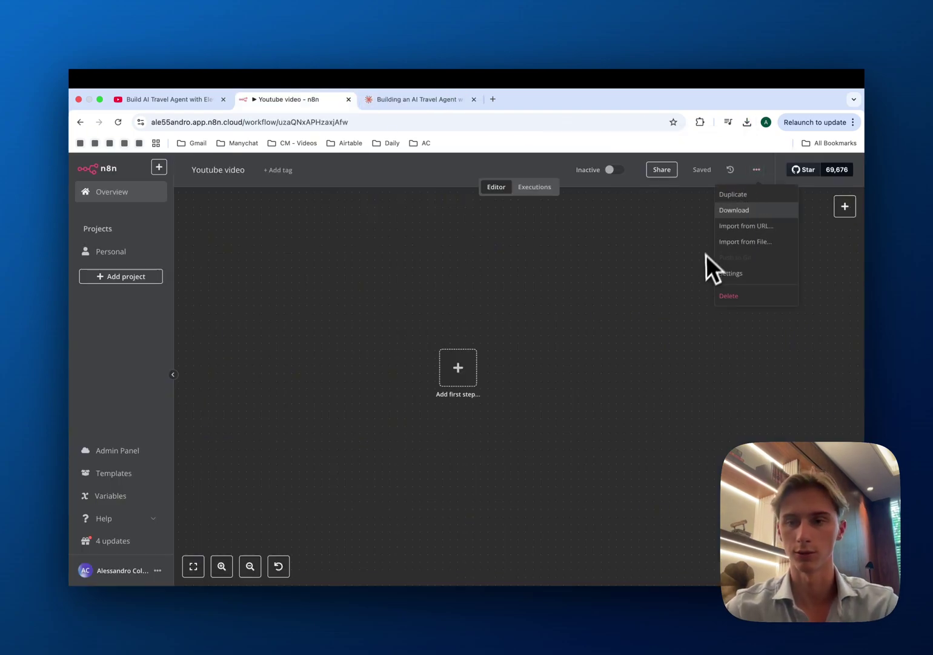
left_click(602, 248)
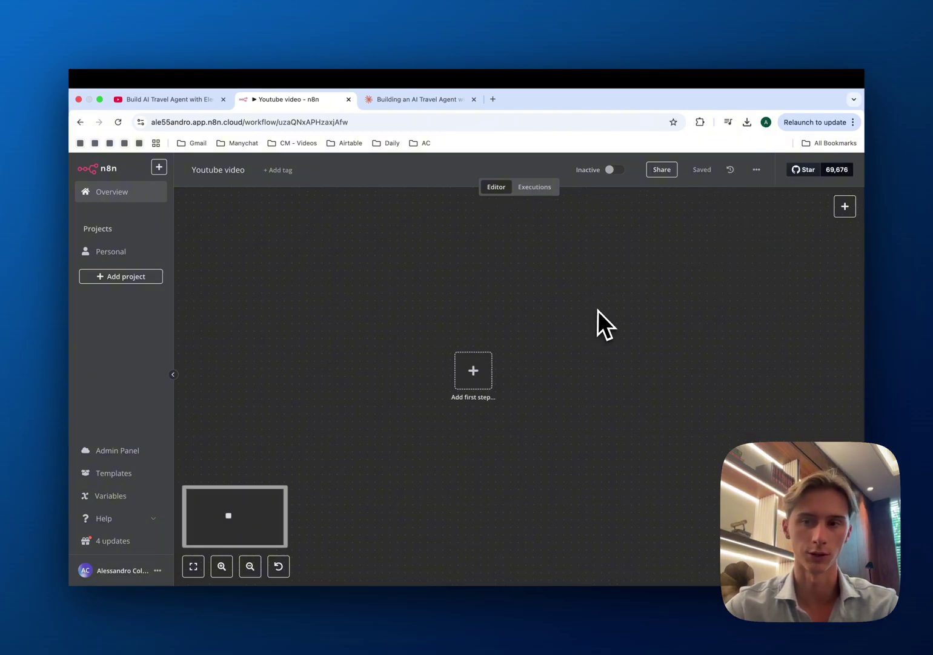
left_click(757, 170)
left_click(724, 240)
left_click(392, 309)
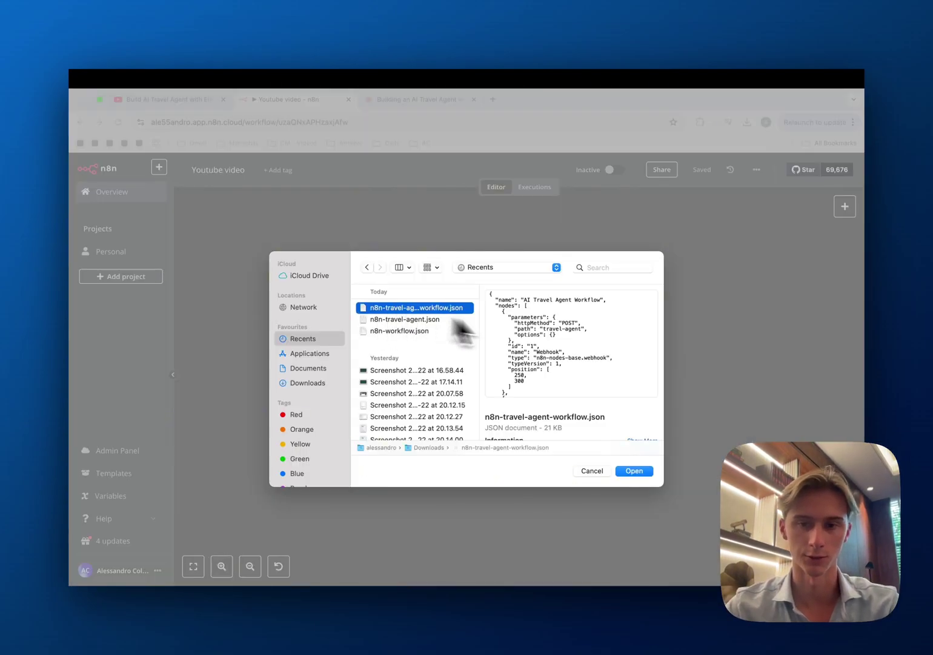
scroll(575, 365, "down", 2)
key("Return")
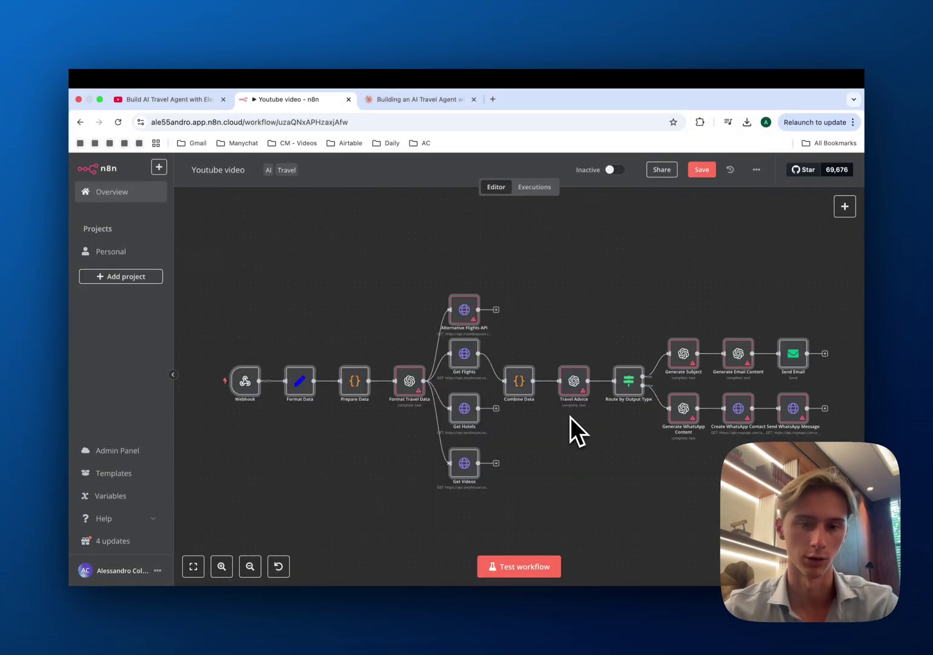
Open the Format Travel Data node's parameters on the imported workflow
scroll(571, 416, "down", 1)
left_click(186, 100)
left_click(274, 103)
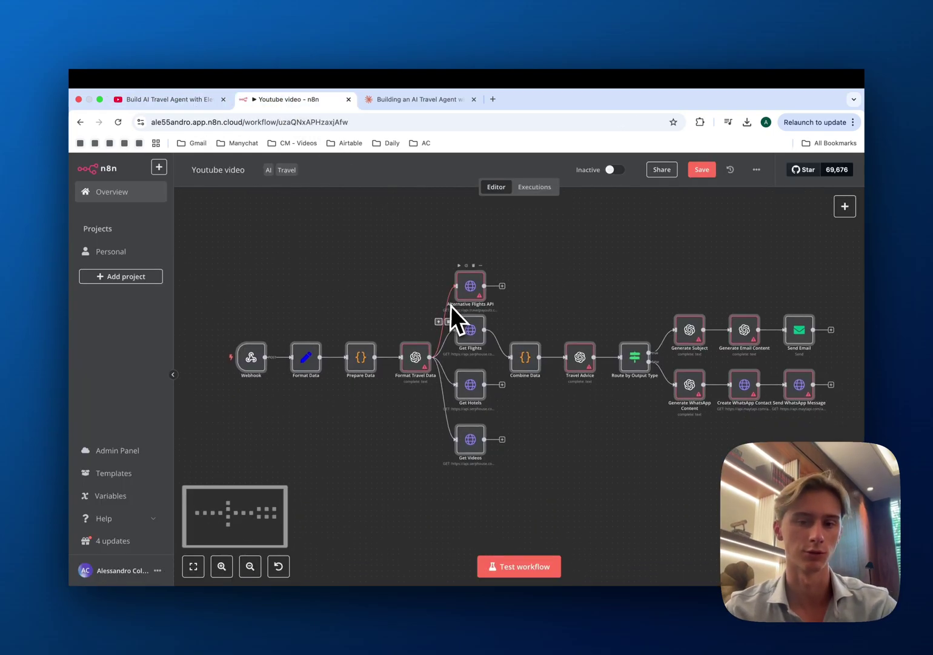
scroll(555, 288, "up", 3)
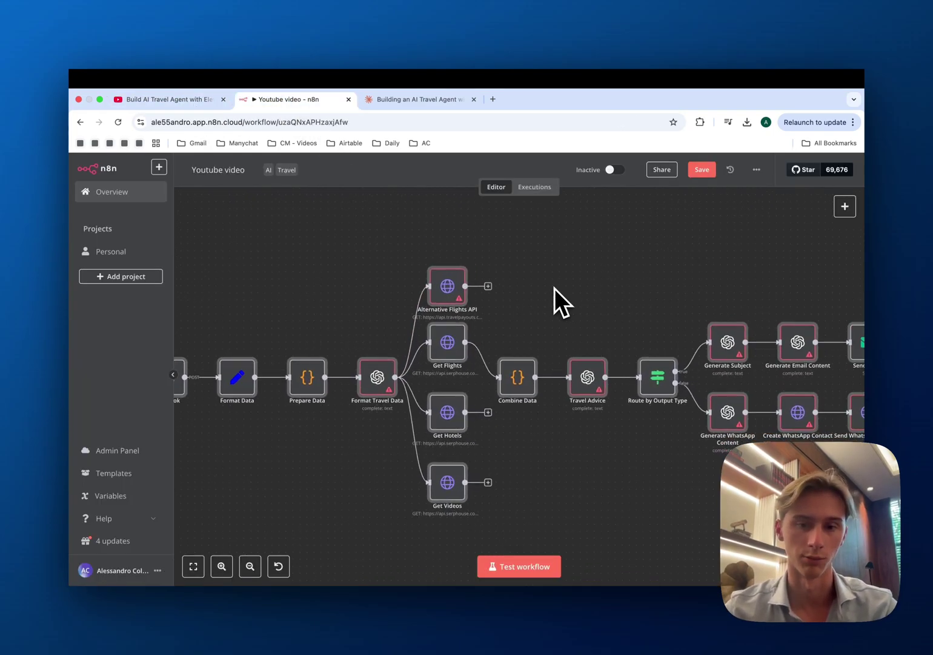
scroll(555, 287, "down", 2)
scroll(555, 288, "left", 3)
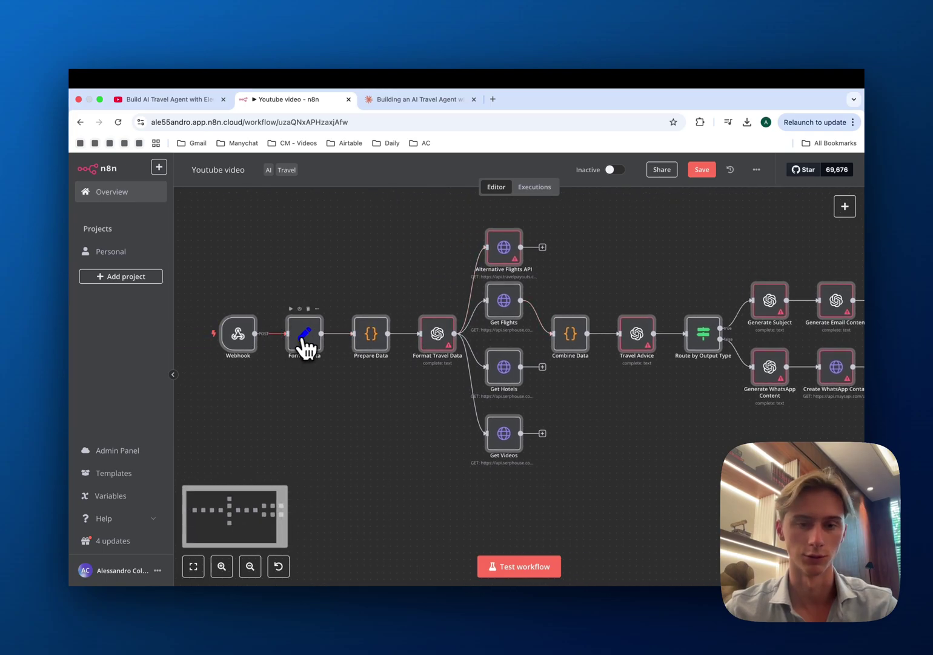
double_click(307, 347)
key("Escape")
double_click(438, 341)
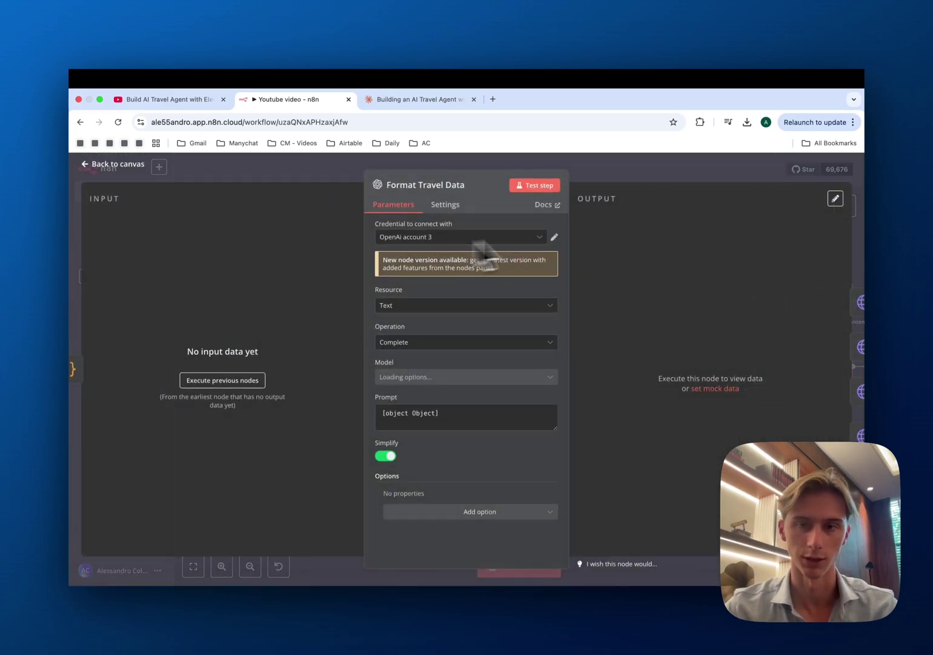
left_click(657, 178)
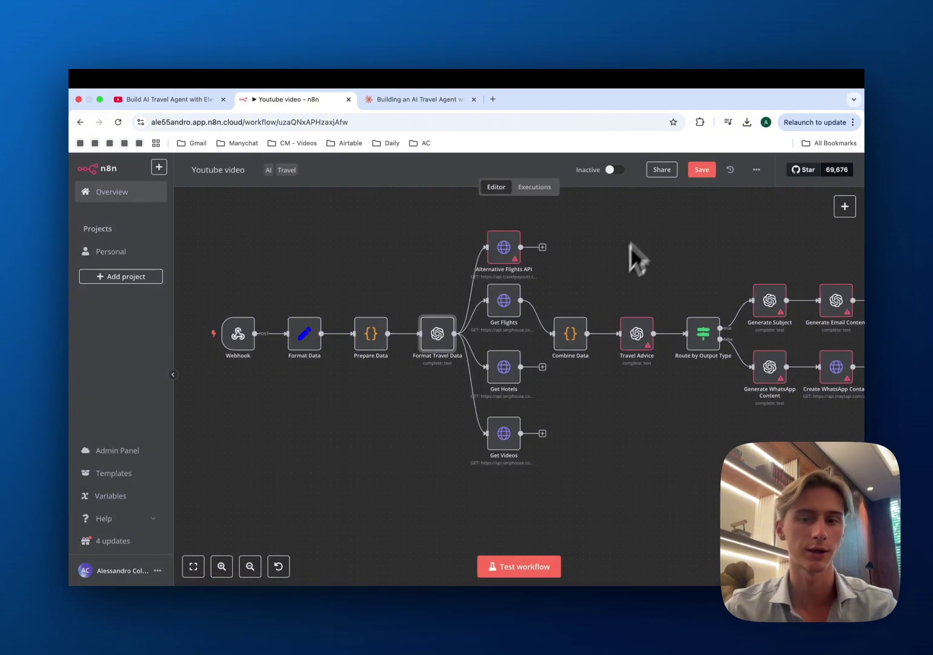
double_click(503, 255)
scroll(454, 309, "down", 10)
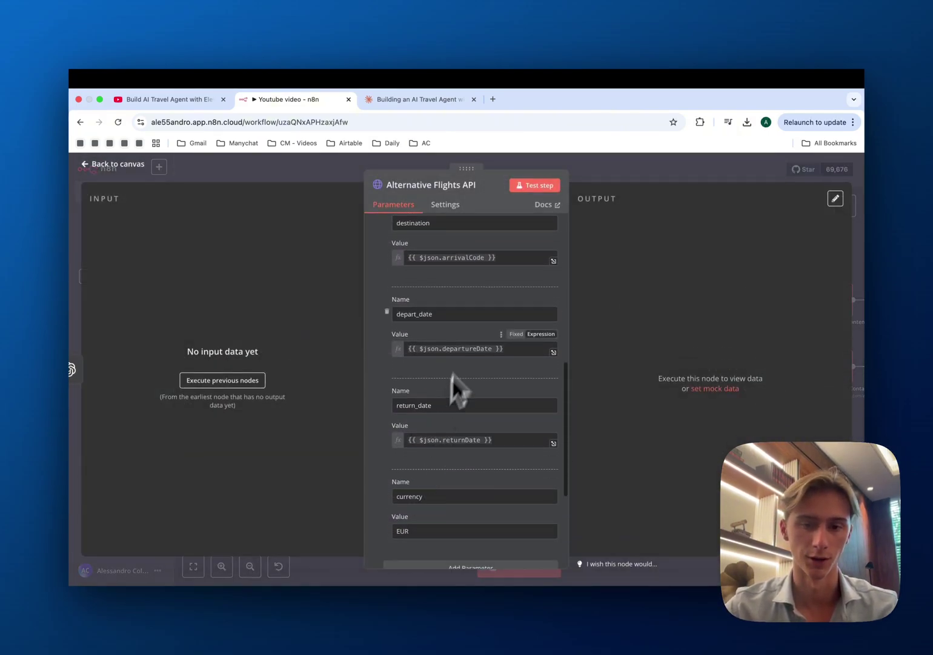
scroll(455, 369, "down", 3)
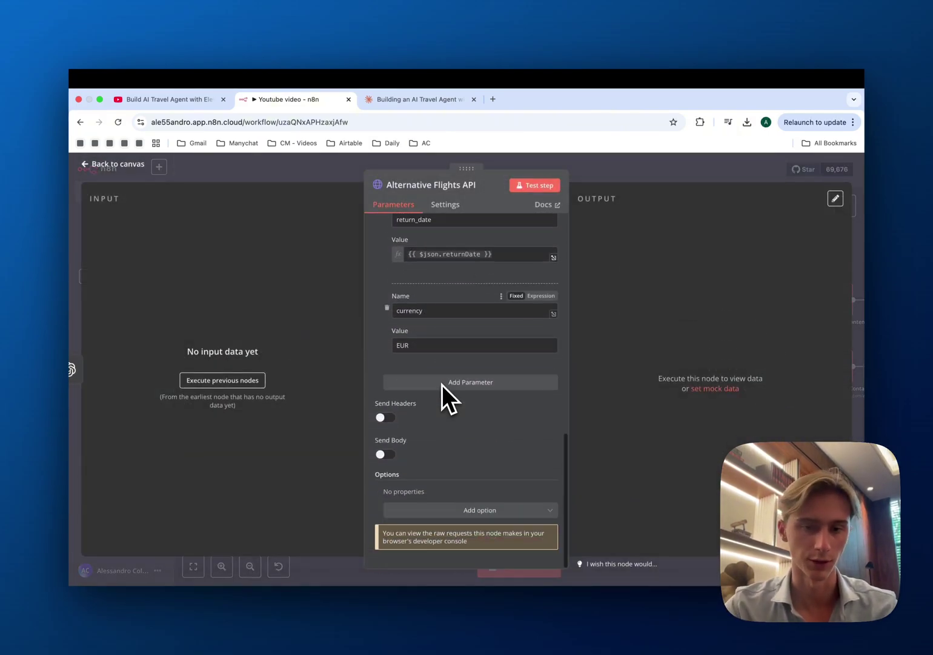
scroll(441, 384, "up", 10)
left_click(619, 182)
key("1")
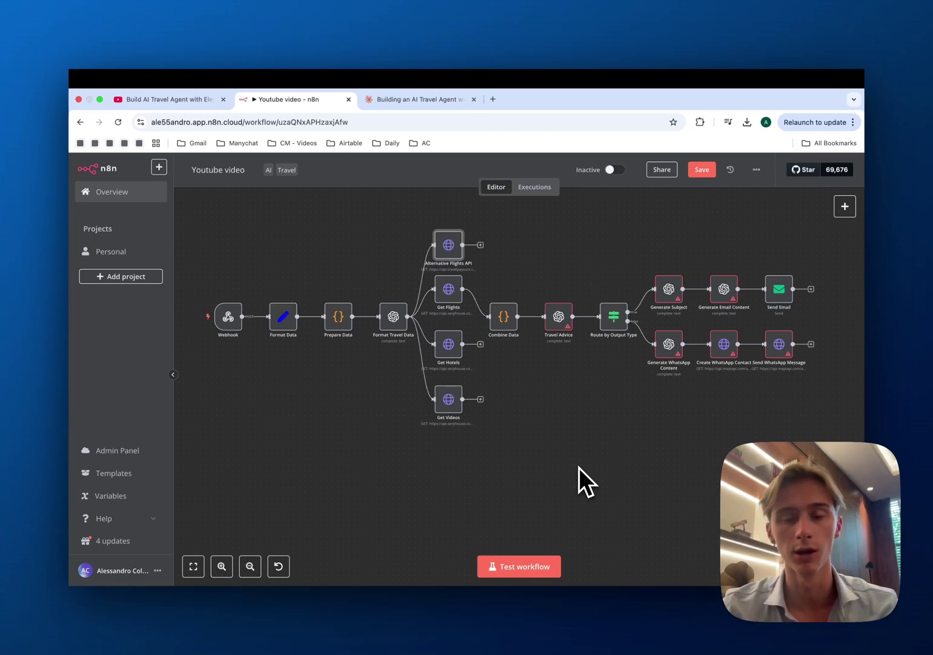
Start Voice Control dictation and put the cursor in Claude's reply box
left_click(424, 101)
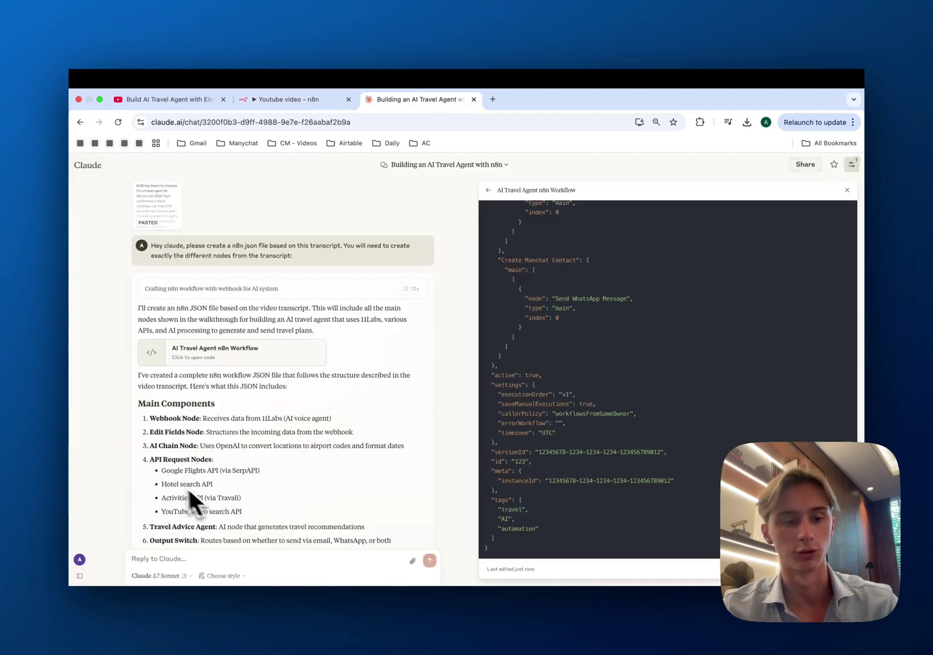
scroll(240, 521, "down", 5)
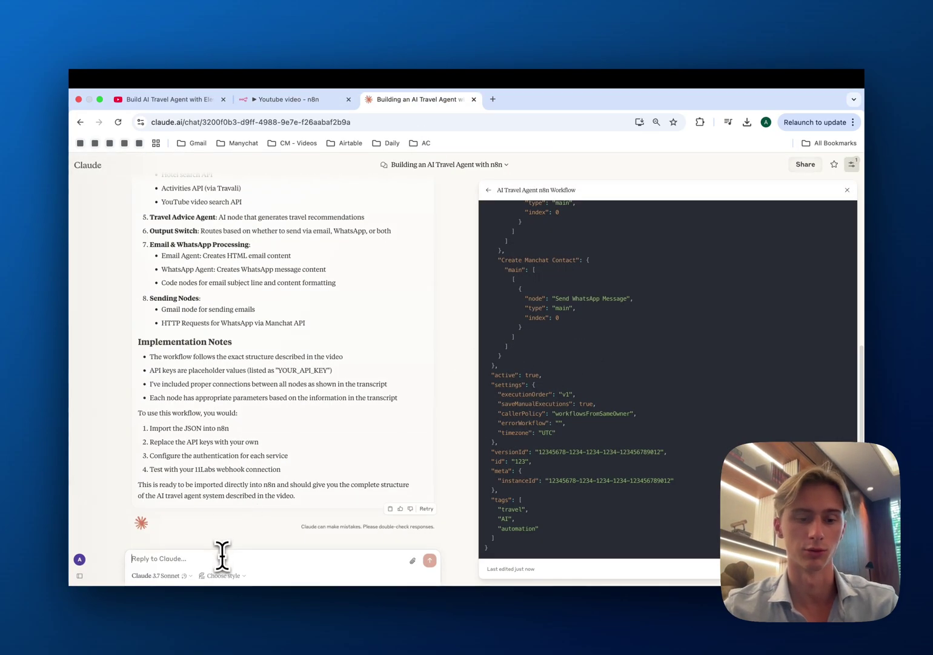
mouse_move(732, 78)
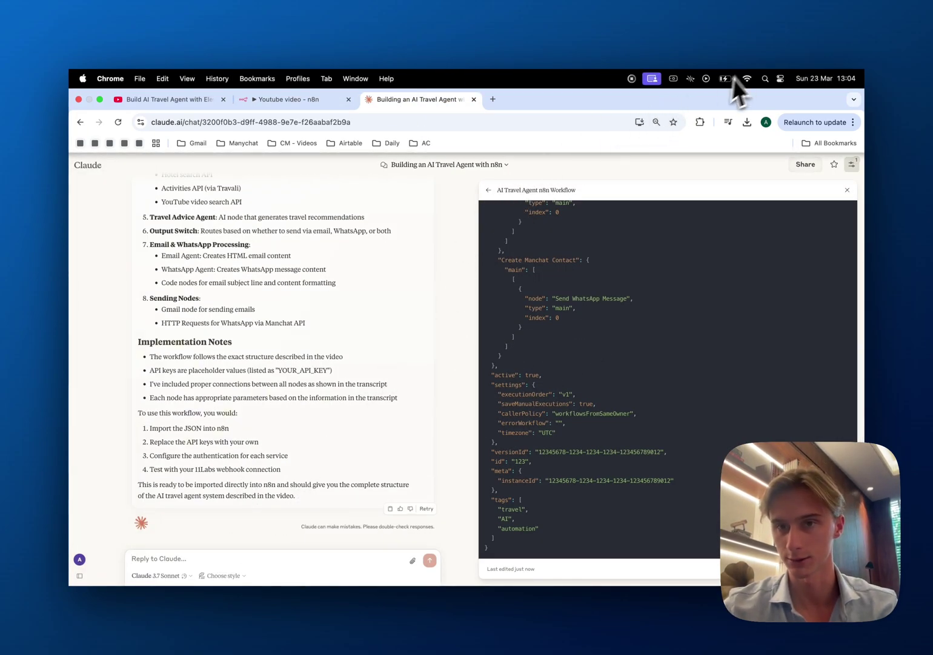
left_click(690, 79)
left_click(715, 132)
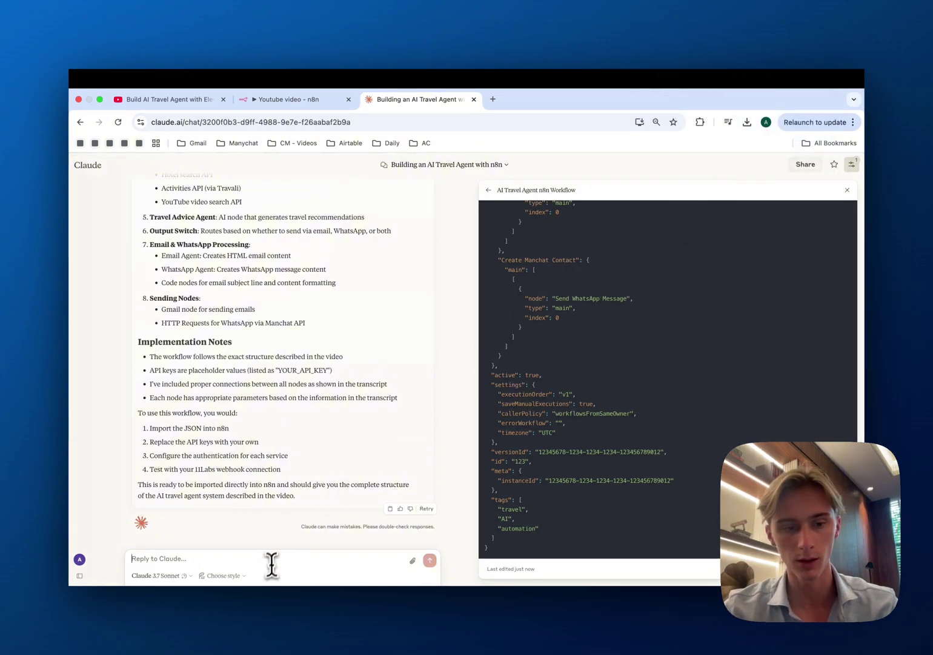
left_click(271, 565)
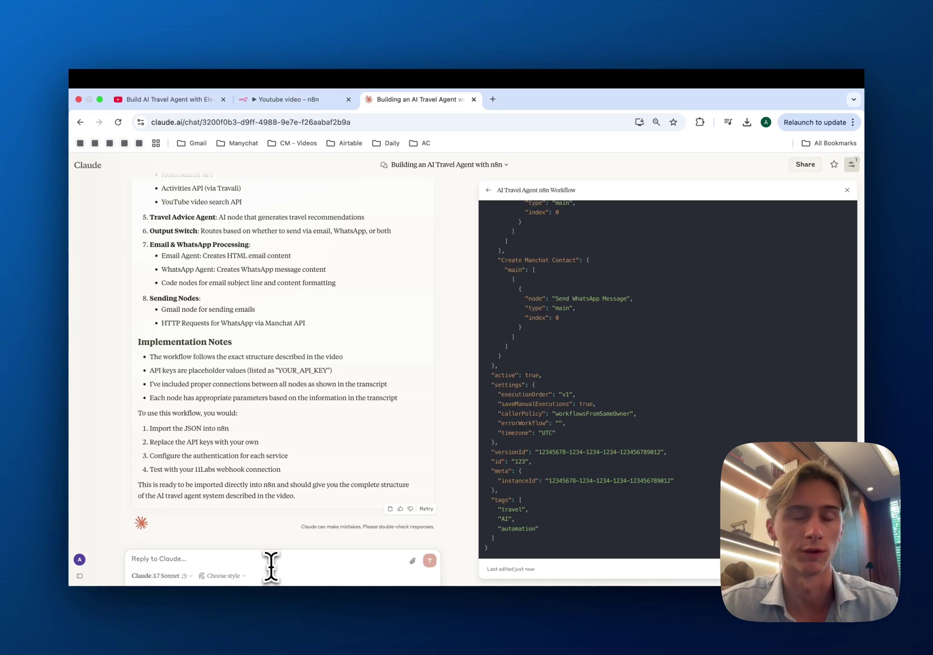
Dictate the hotel-guest AI agent request with right prompt and Airtable CRM sync
type("Hey Claude this is great so what I need right now I need to create a AI agent that will have the purpose of helping")
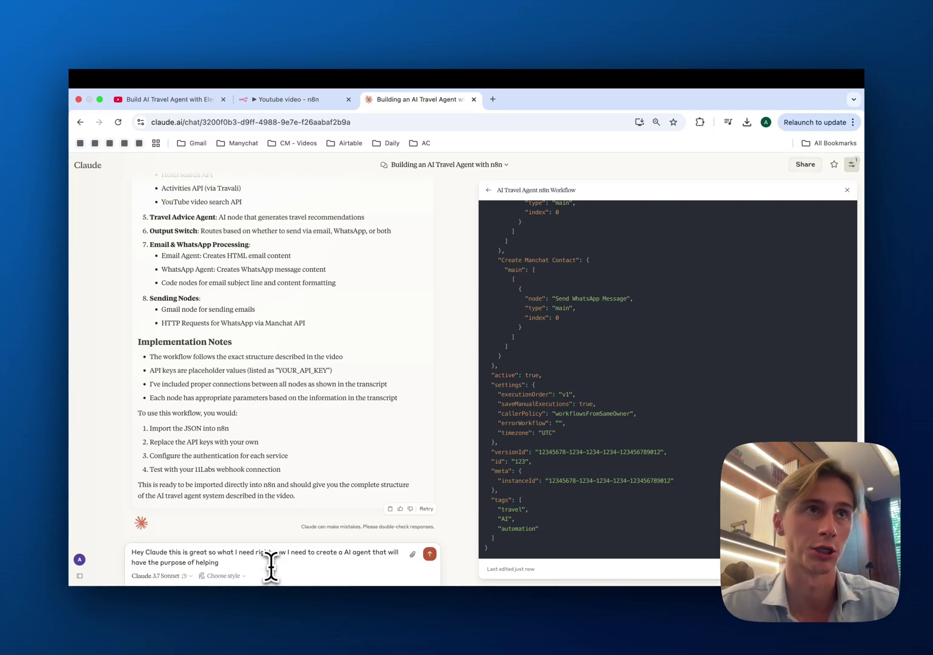
type("current hotel guests so I need you to create the AI agent and AI agent needs to be connected to a knowledge base")
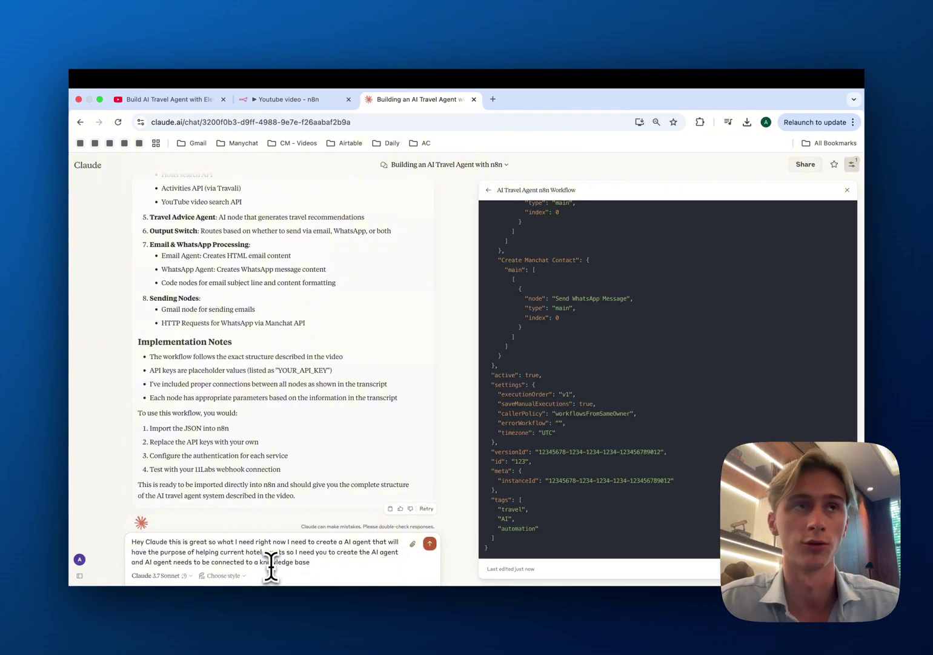
type(" and also needs to use CBT as model")
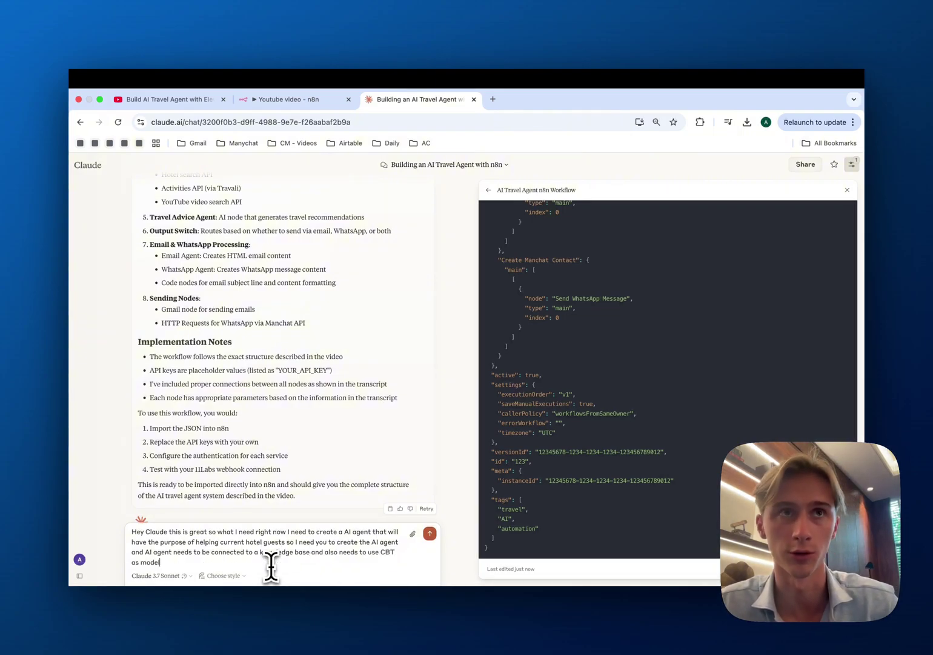
type(" to reply back")
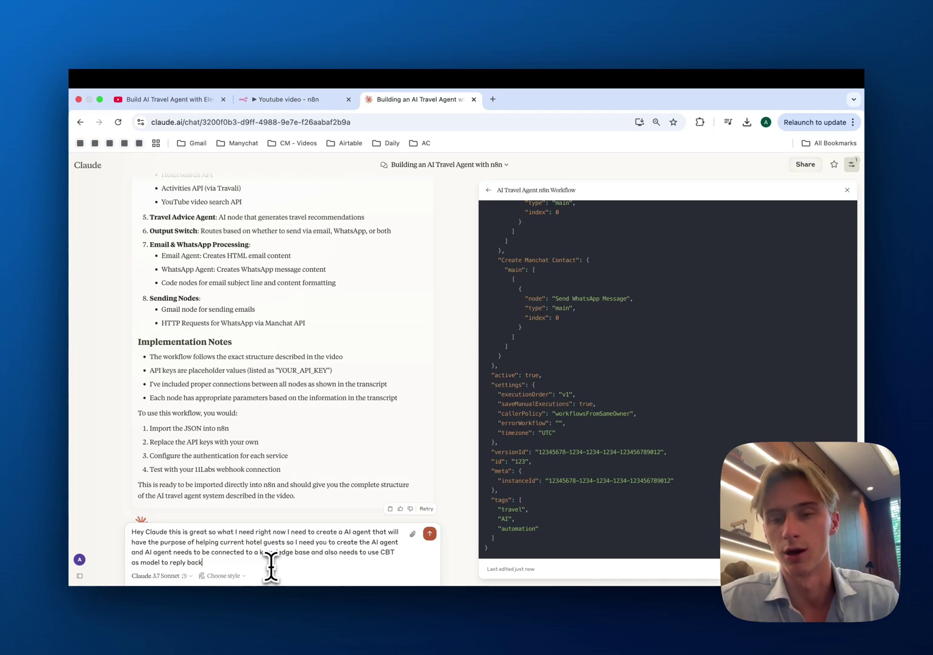
type("to the hotel guest so you have to make sure that there is a right prompt in ai agent")
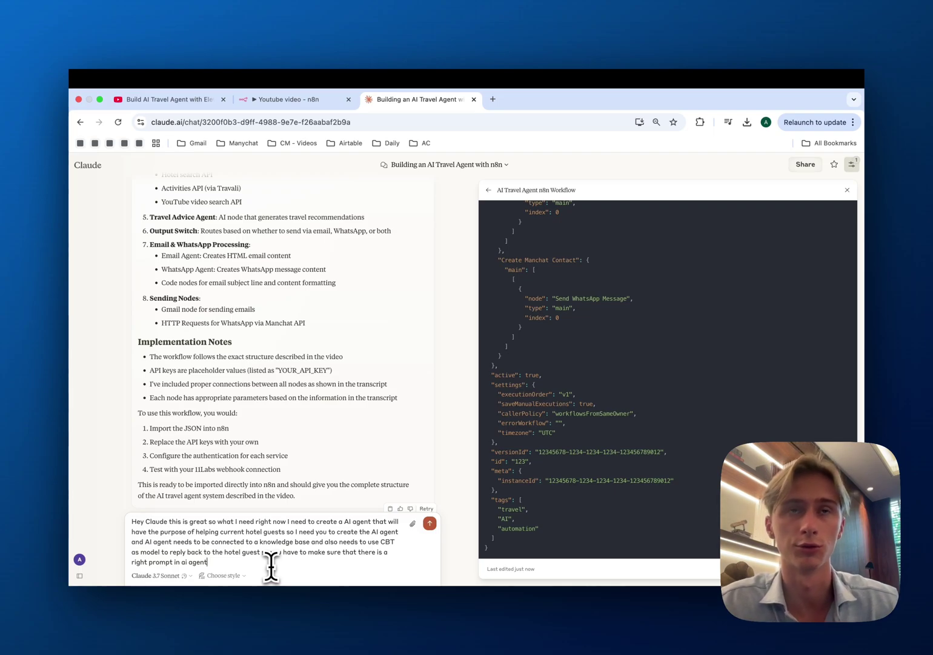
type("and then what I want you to do is anytime anytime there is a new person that fill in the form")
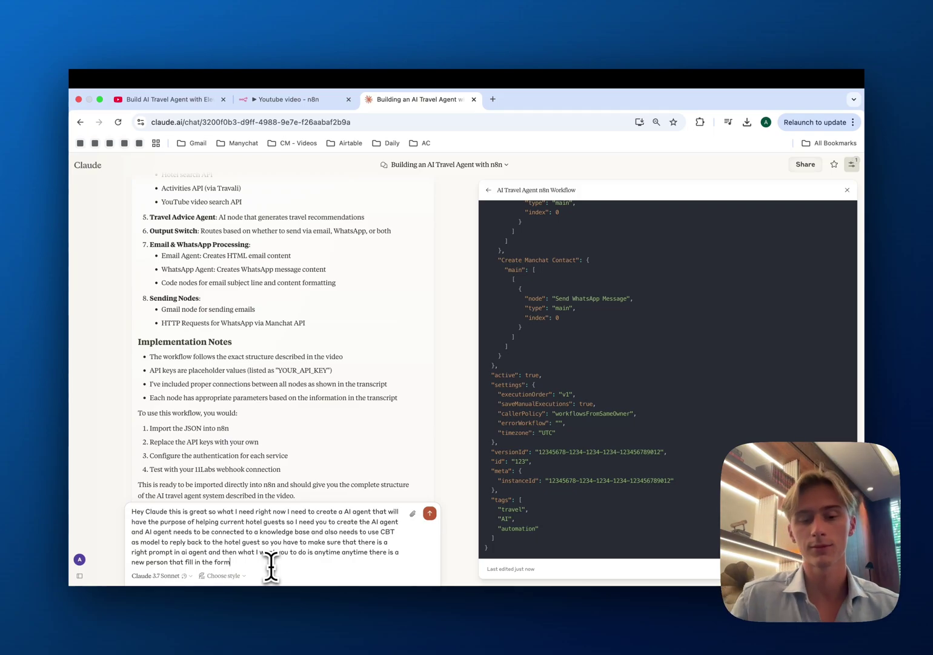
type("want you to directly sync it to my airtable CRM so also make sure to create that note I need this as a file that I can easily download and upload to anytime")
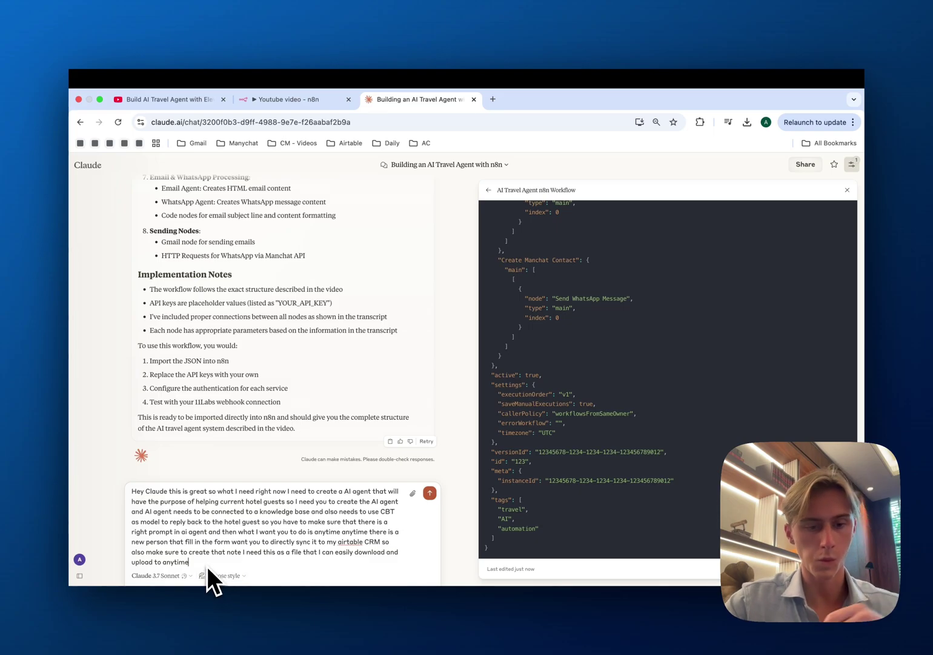
type(" to n8n .")
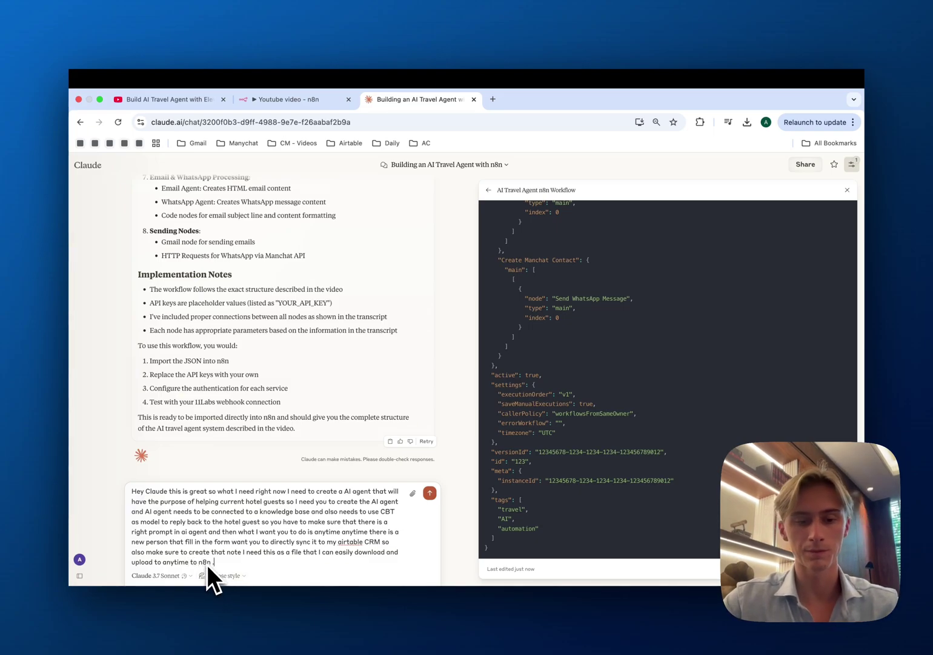
Send the hotel-guest request so Claude builds the Hotel Guest AI Assistant workflow
left_click(429, 492)
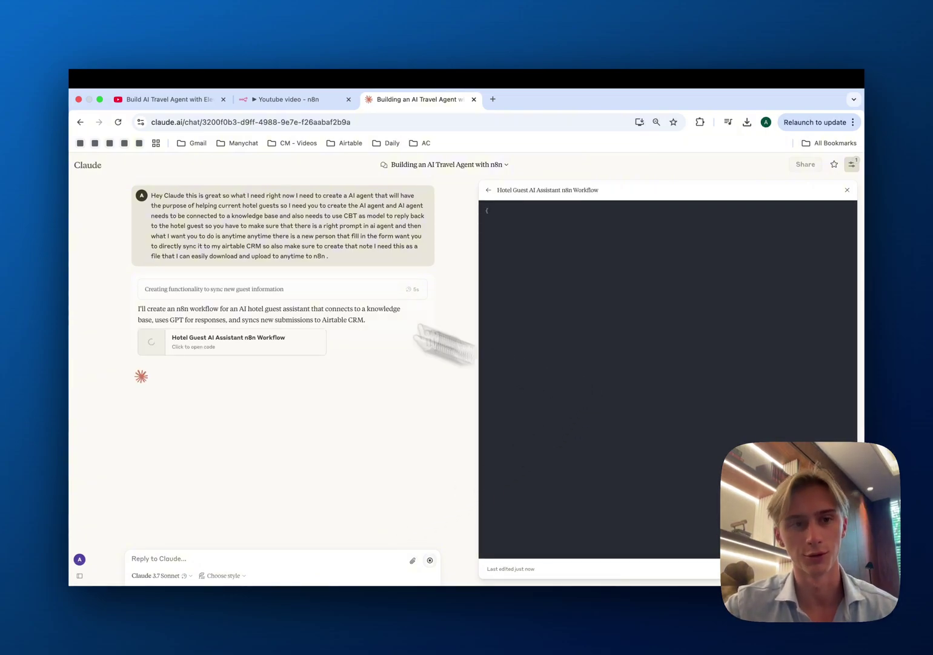
left_click(195, 101)
scroll(297, 533, "down", 3)
scroll(354, 469, "up", 3)
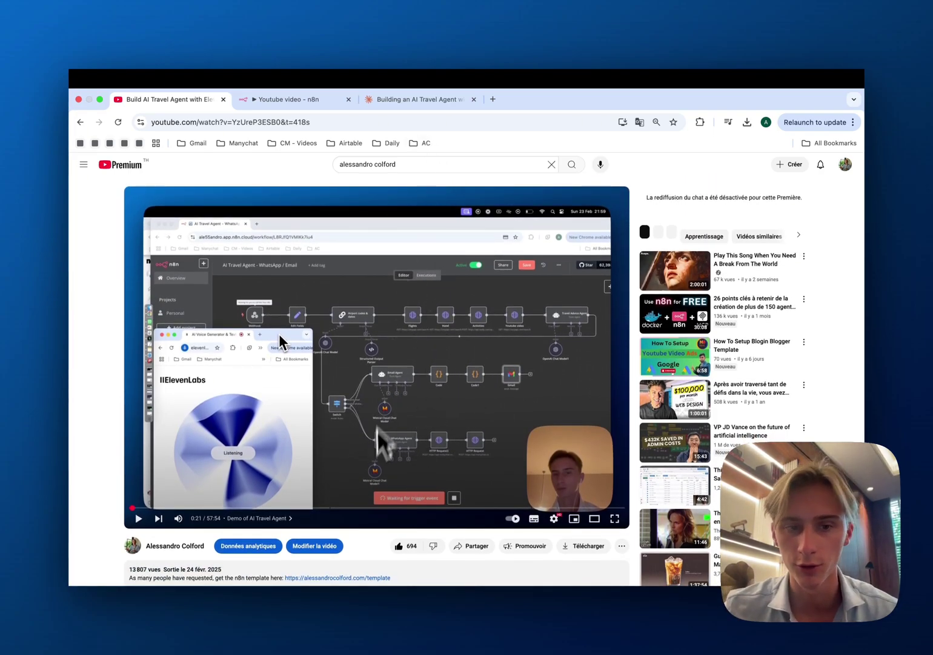
Go back to the Claude chat with the generated hotel-guest-assistant.json
left_click(427, 107)
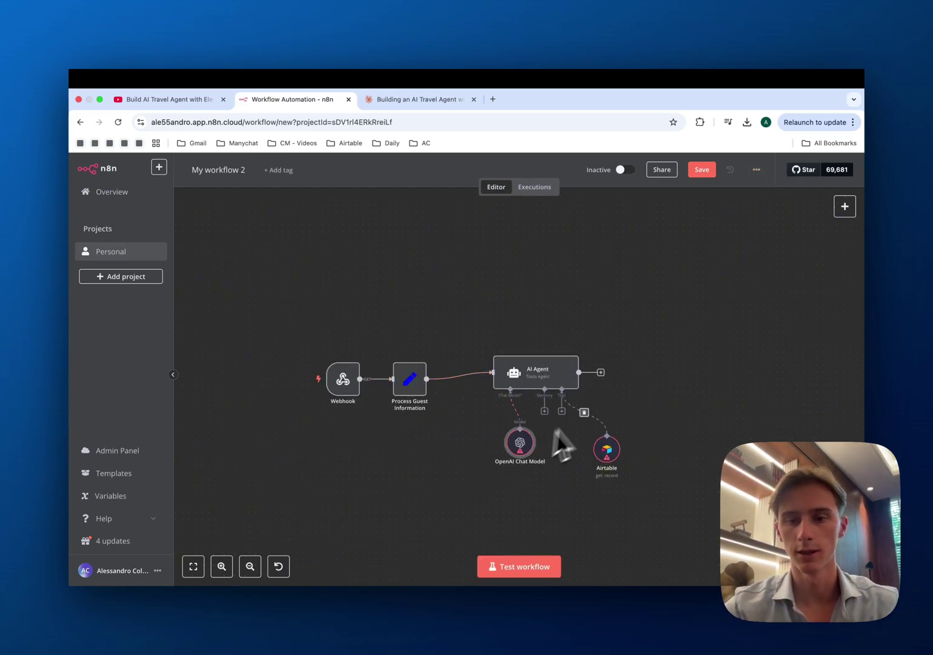
Set the AI Agent node's Source for Prompt to Define below
double_click(547, 381)
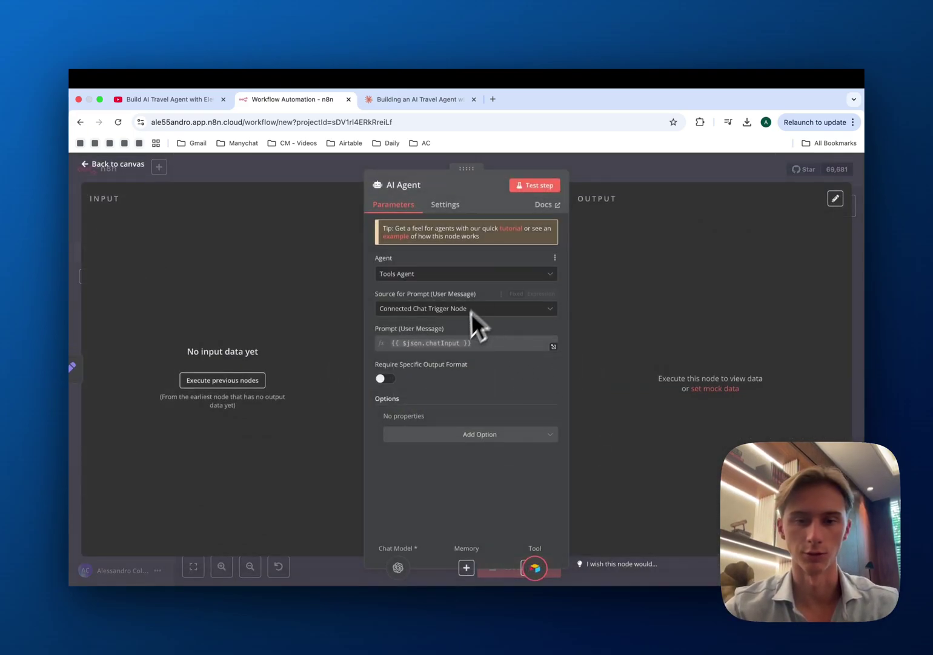
left_click(475, 310)
left_click(461, 367)
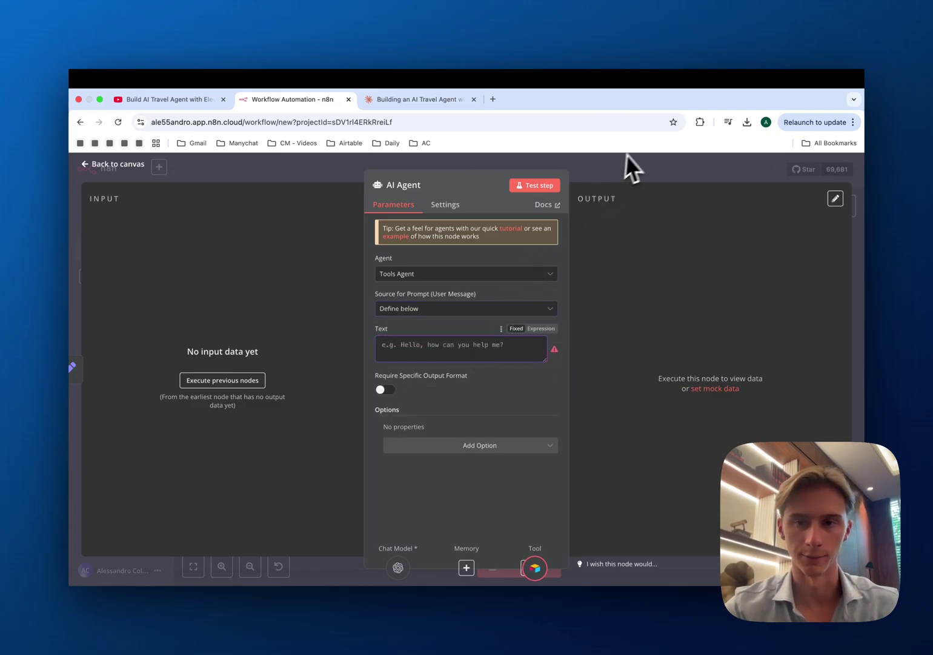
key("Escape")
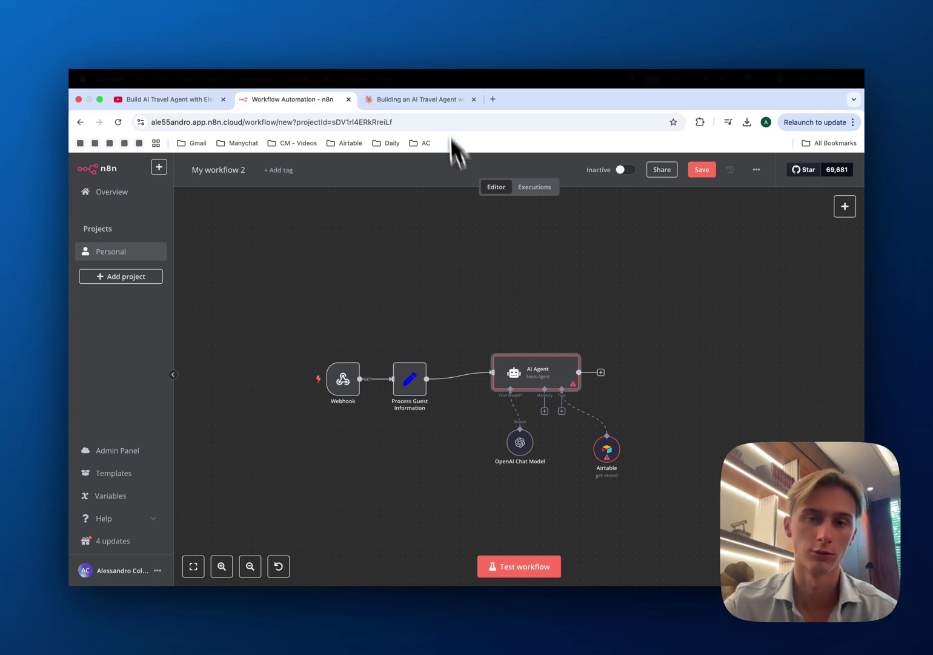
left_click(442, 98)
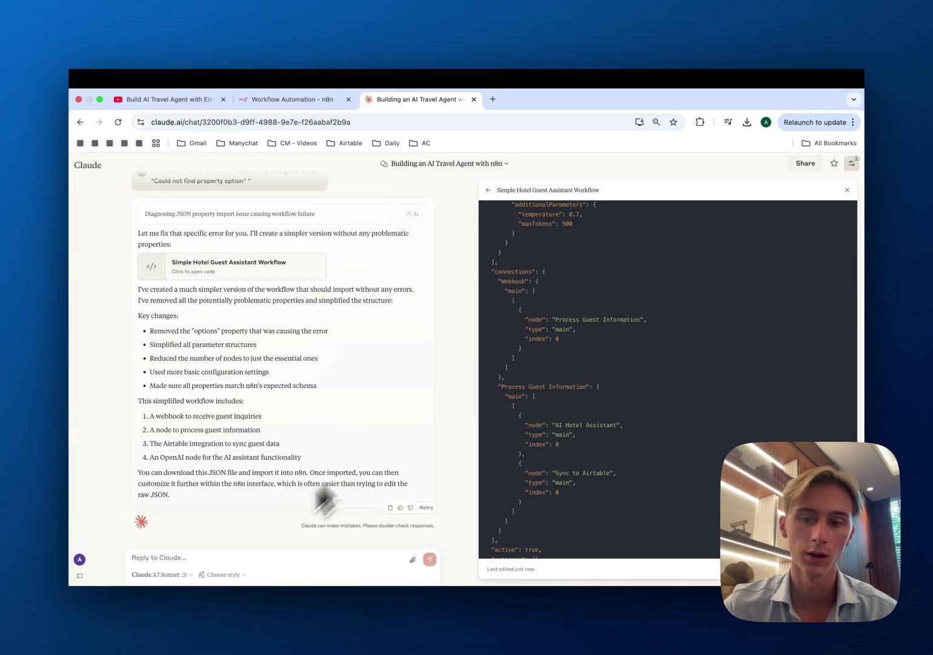
left_click(291, 99)
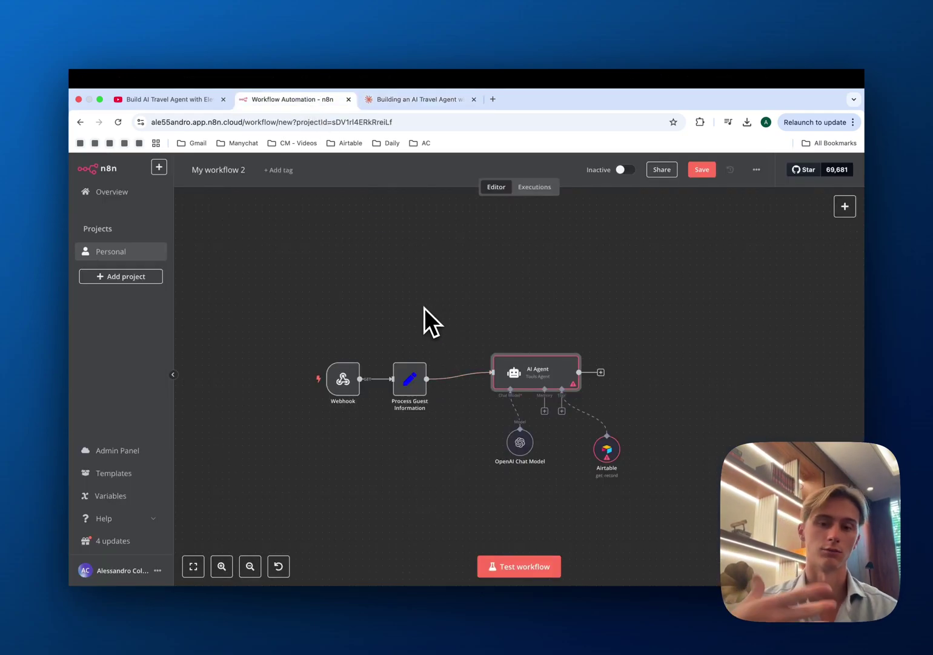